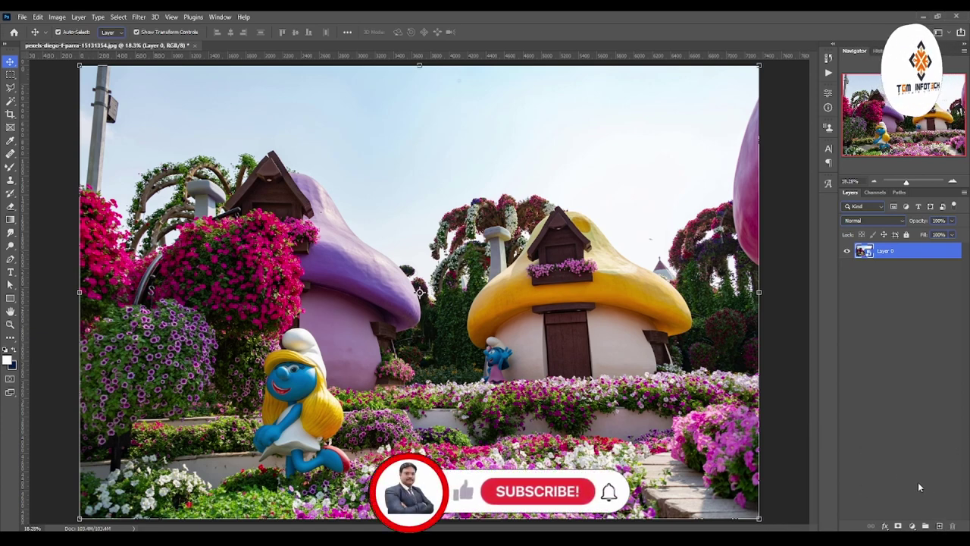
Add a new layer above the photo and paint it entirely black with a large brush
click(939, 525)
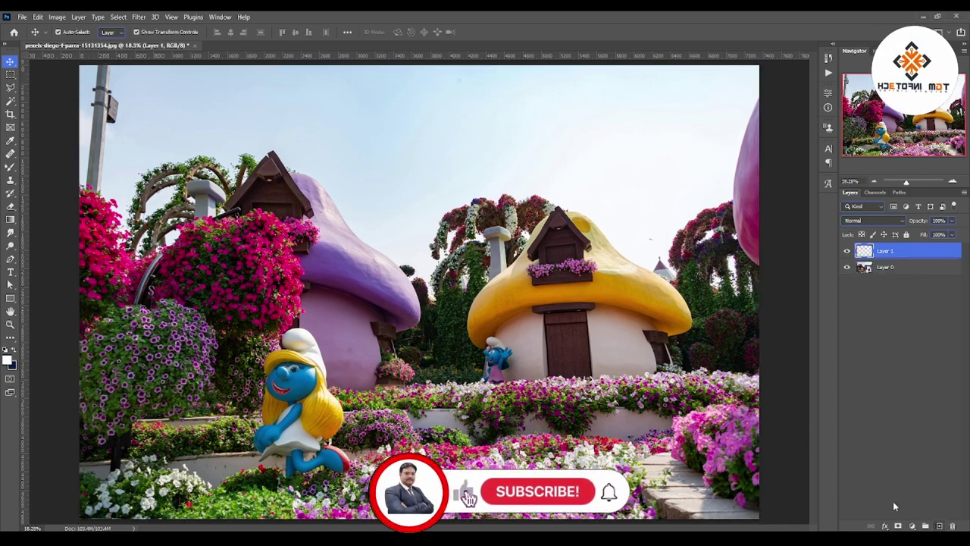
click(10, 166)
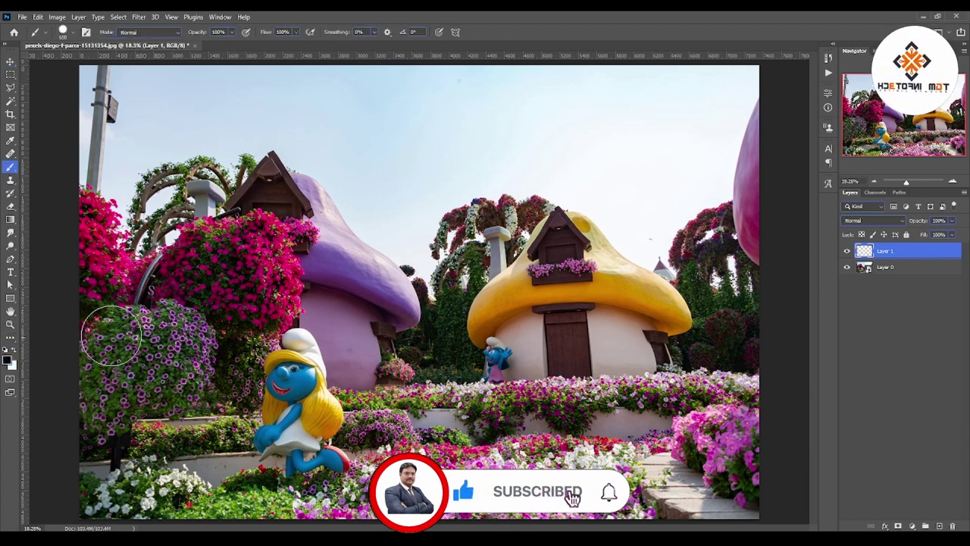
drag(65, 174, 249, 87)
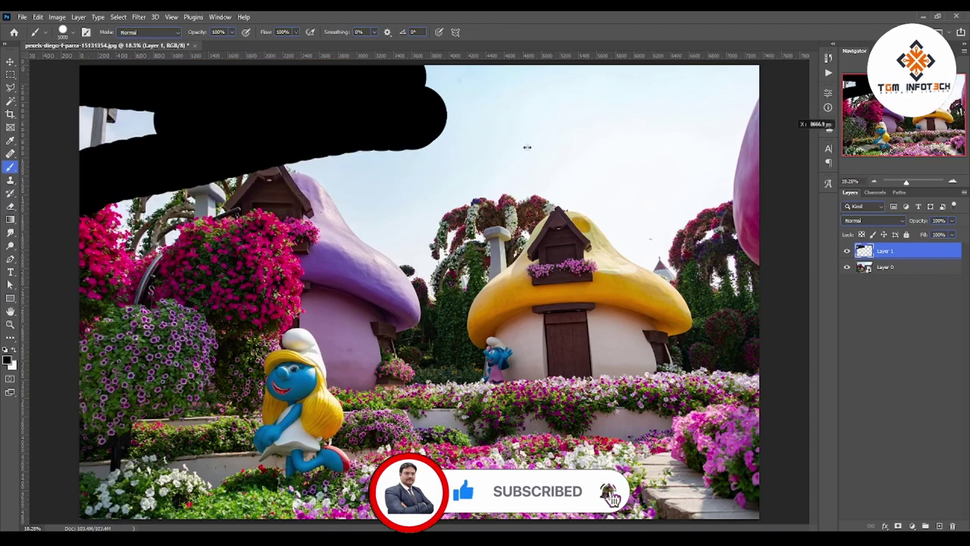
mouse_move(87, 125)
mouse_down()
mouse_move(161, 111)
mouse_move(49, 113)
mouse_up()
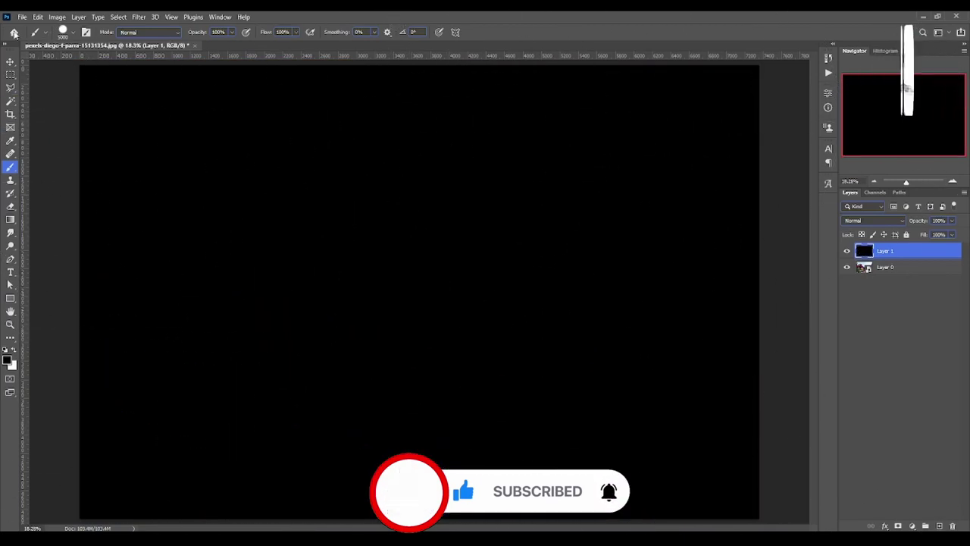
Convert the black Layer 1 into a smart object
click(9, 61)
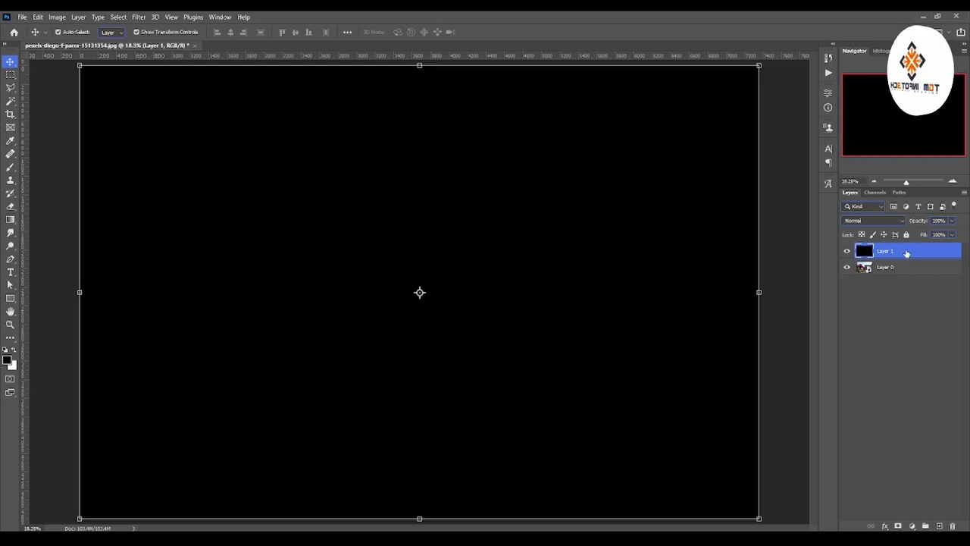
right_click(907, 244)
click(827, 245)
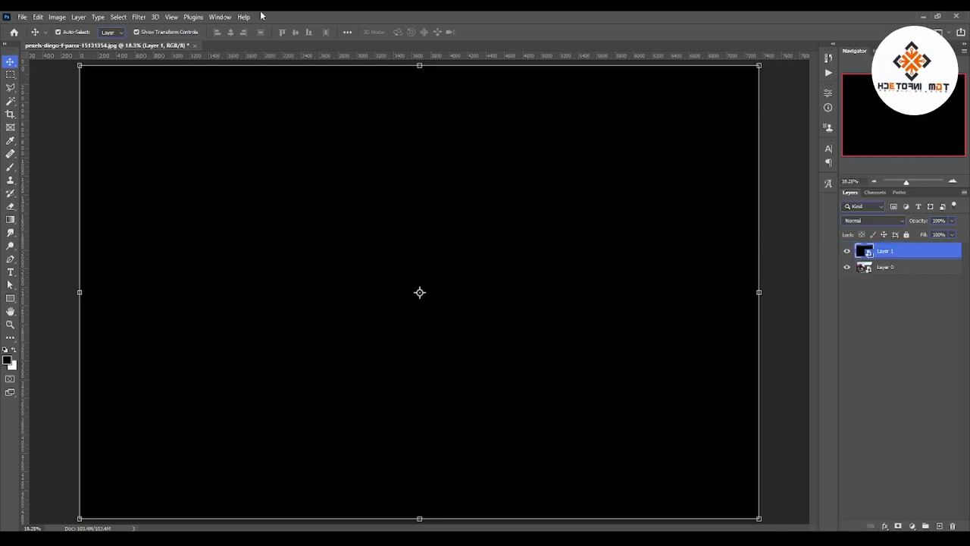
Open Filter > Render > Lens Flare on the black layer
click(139, 17)
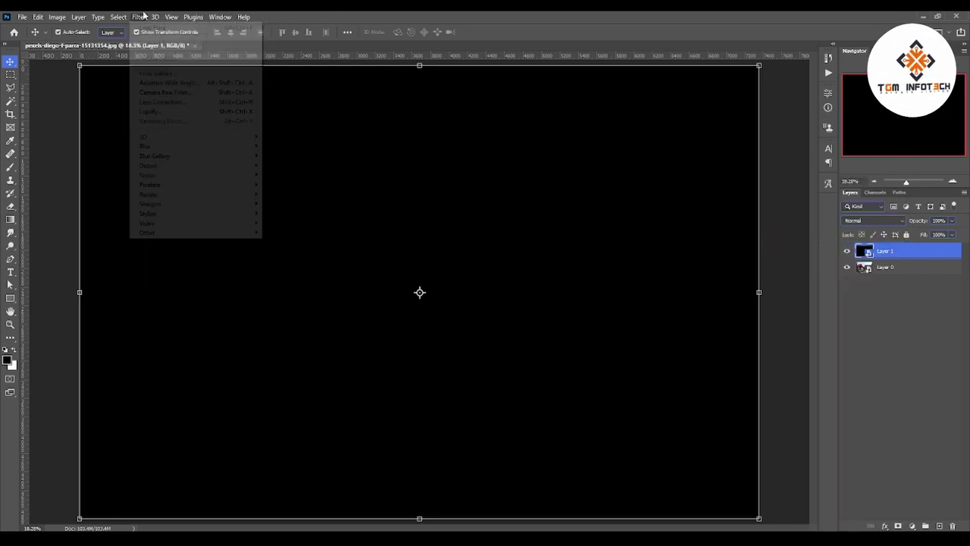
mouse_move(149, 194)
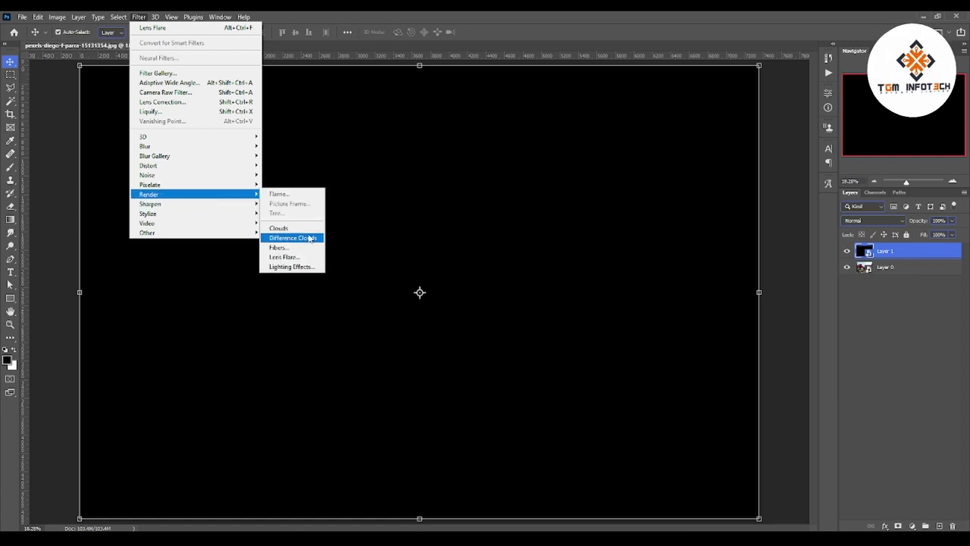
click(282, 257)
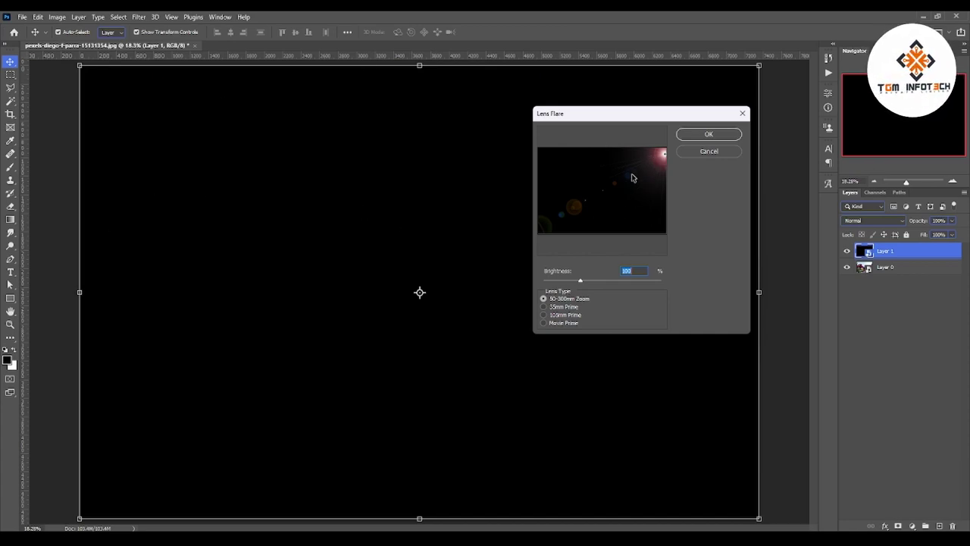
Drag the flare centre toward the upper right of the Lens Flare preview
drag(655, 157, 588, 180)
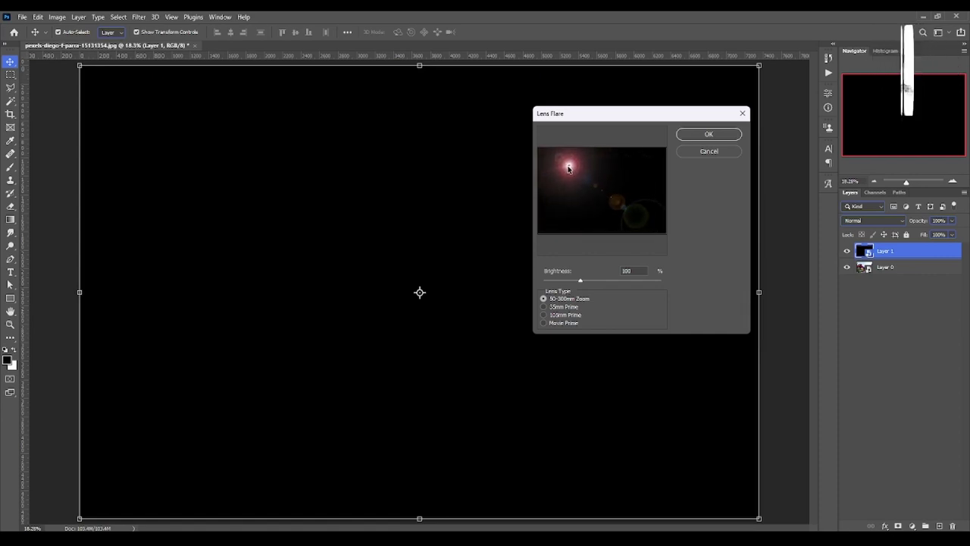
mouse_move(586, 180)
mouse_down()
mouse_move(574, 162)
mouse_move(632, 165)
mouse_up()
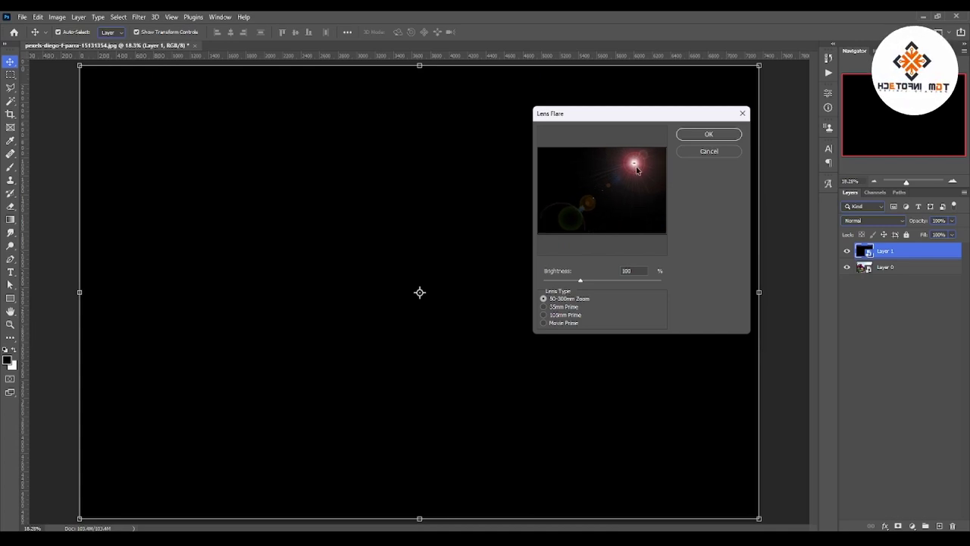
mouse_move(632, 165)
mouse_down()
mouse_move(628, 190)
mouse_move(548, 160)
mouse_move(658, 163)
mouse_up()
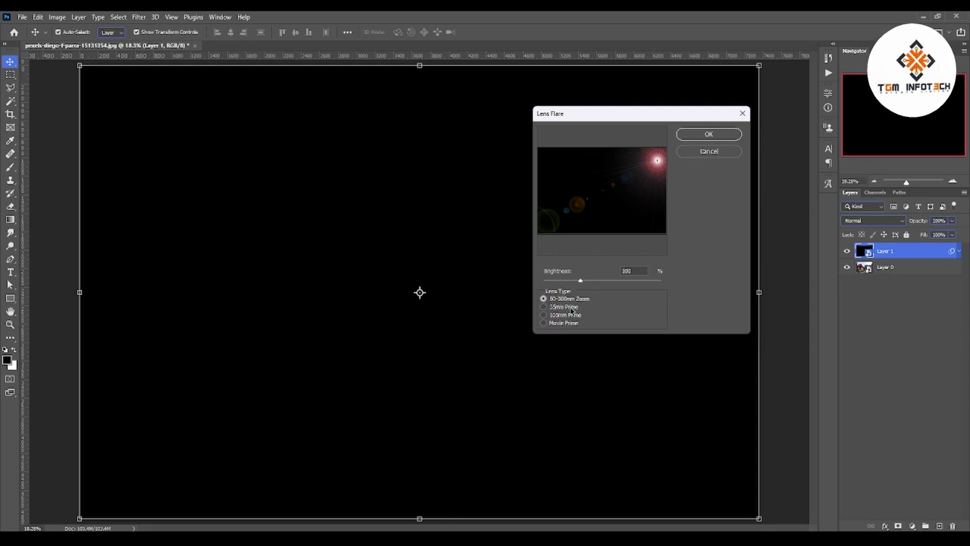
Preview the 35mm Prime, 105mm Prime and Movie Prime lens types, moving the flare centre
click(573, 307)
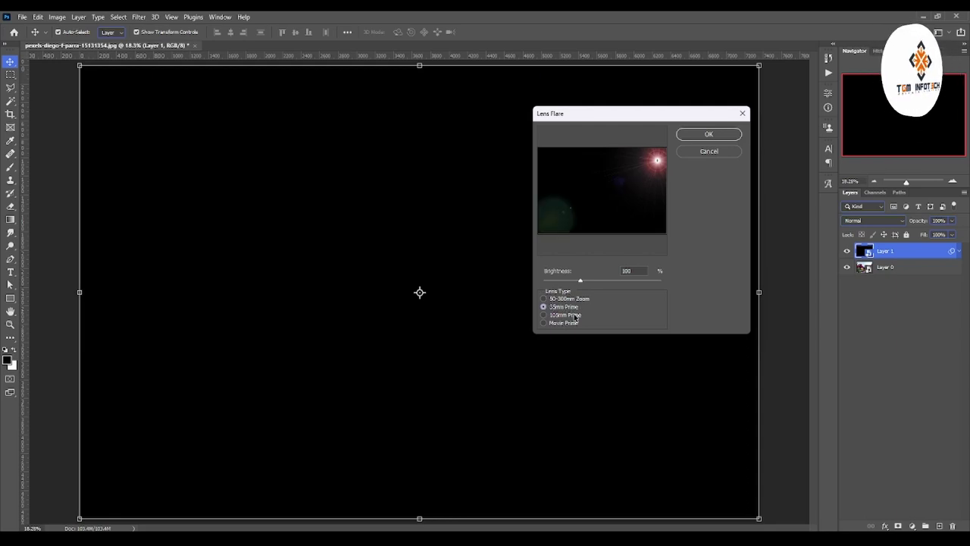
click(575, 317)
click(575, 324)
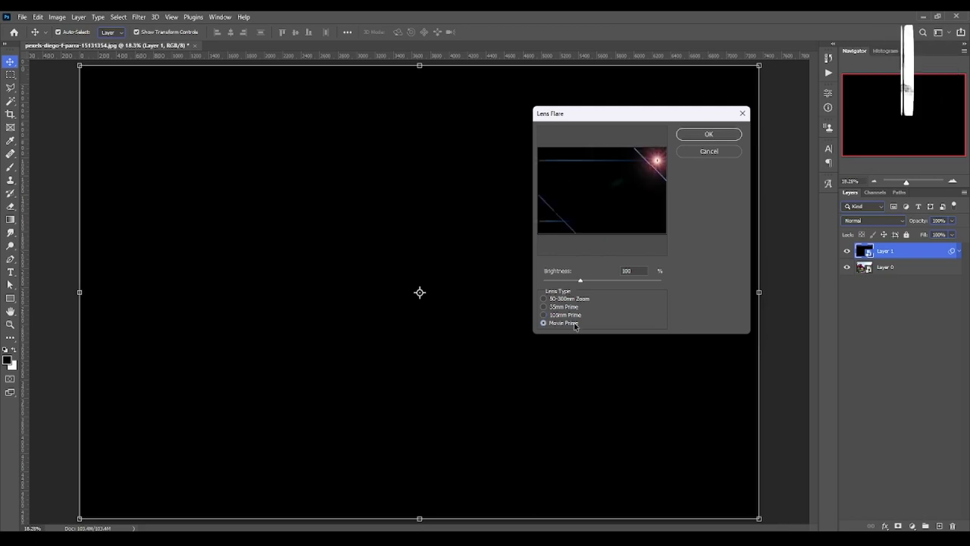
drag(657, 160, 555, 167)
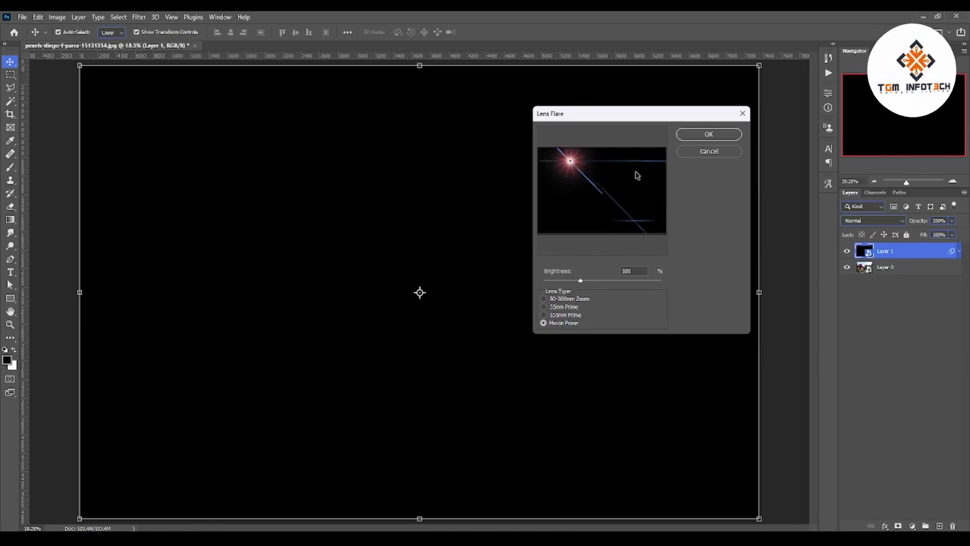
drag(634, 171, 651, 168)
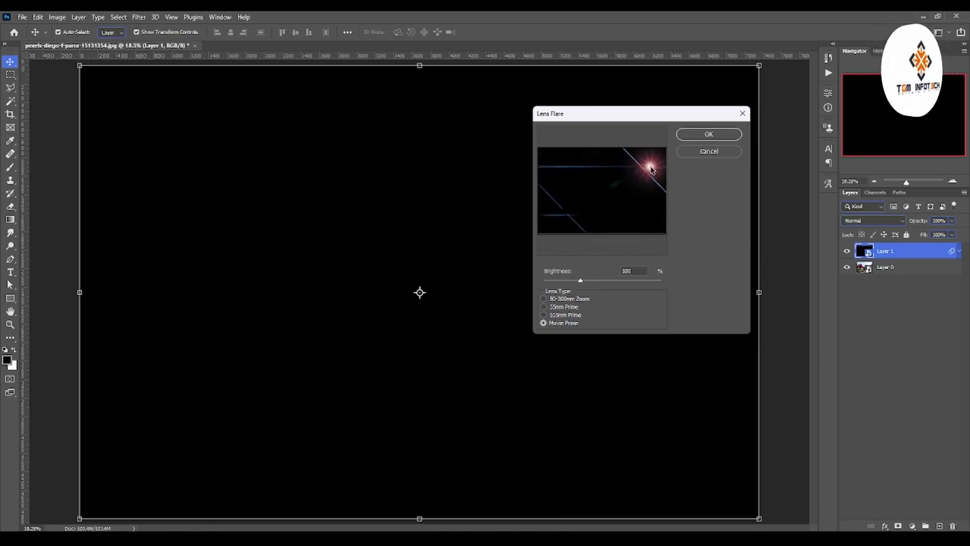
Return to 50-300mm Zoom with the centre upper right and brightness at 176%
click(564, 315)
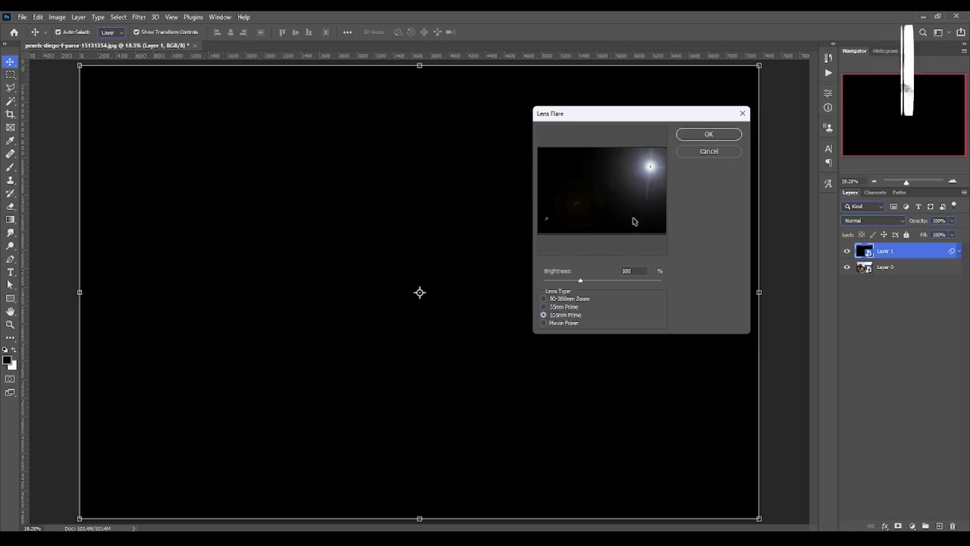
mouse_move(581, 156)
mouse_down()
mouse_move(624, 151)
mouse_move(636, 199)
mouse_move(563, 169)
mouse_move(651, 170)
mouse_up()
click(562, 307)
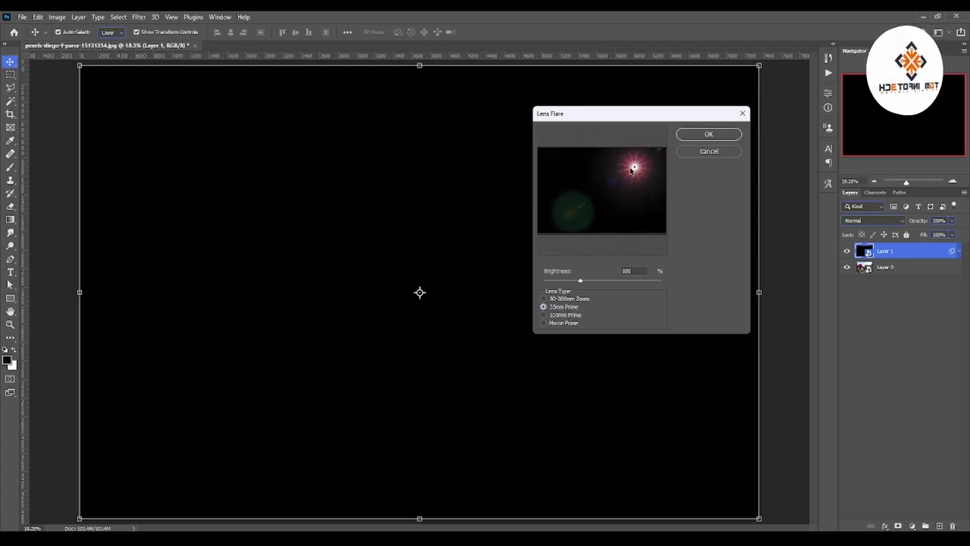
click(566, 299)
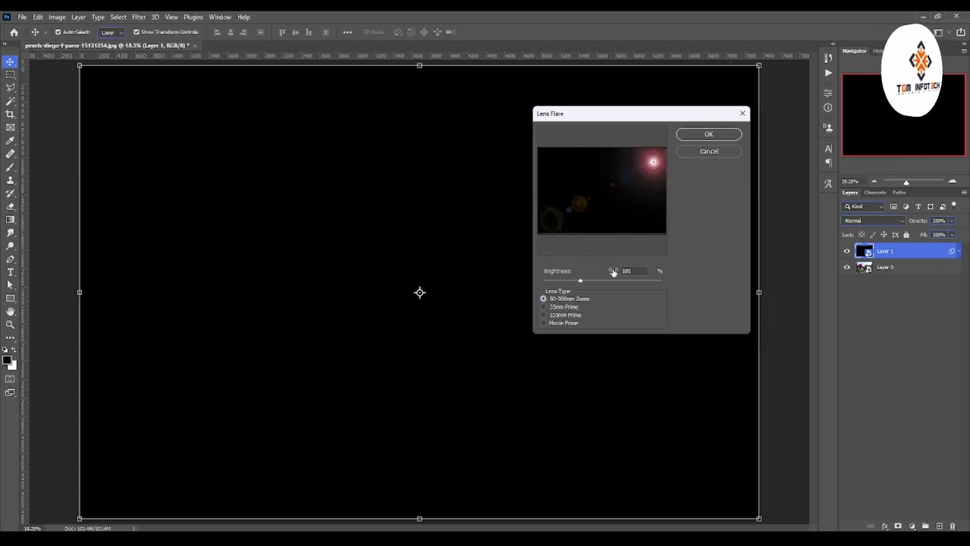
mouse_move(580, 282)
mouse_down()
mouse_move(640, 285)
mouse_move(524, 285)
mouse_move(660, 281)
mouse_move(610, 279)
mouse_up()
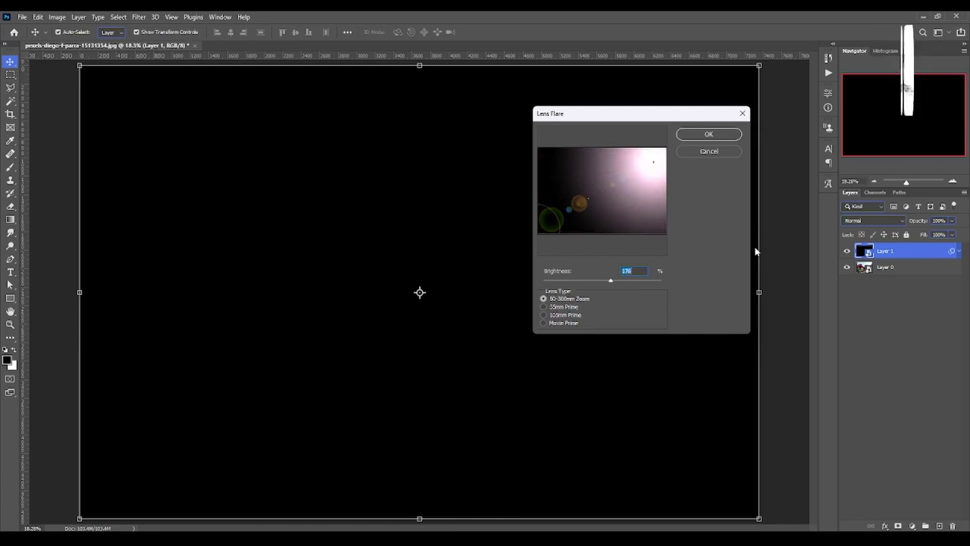
Apply the Lens Flare as a smart filter on Layer 1 and toggle it to compare
click(721, 134)
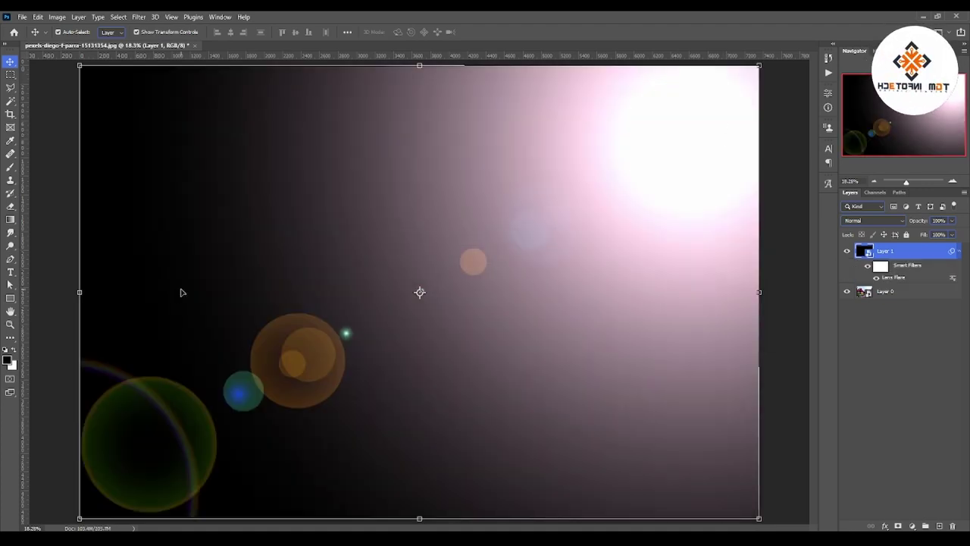
click(878, 279)
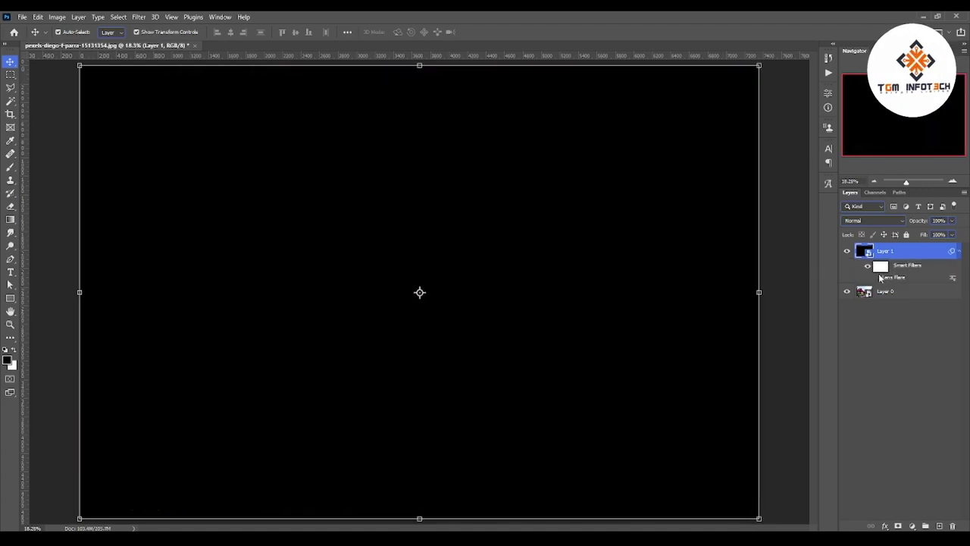
click(878, 277)
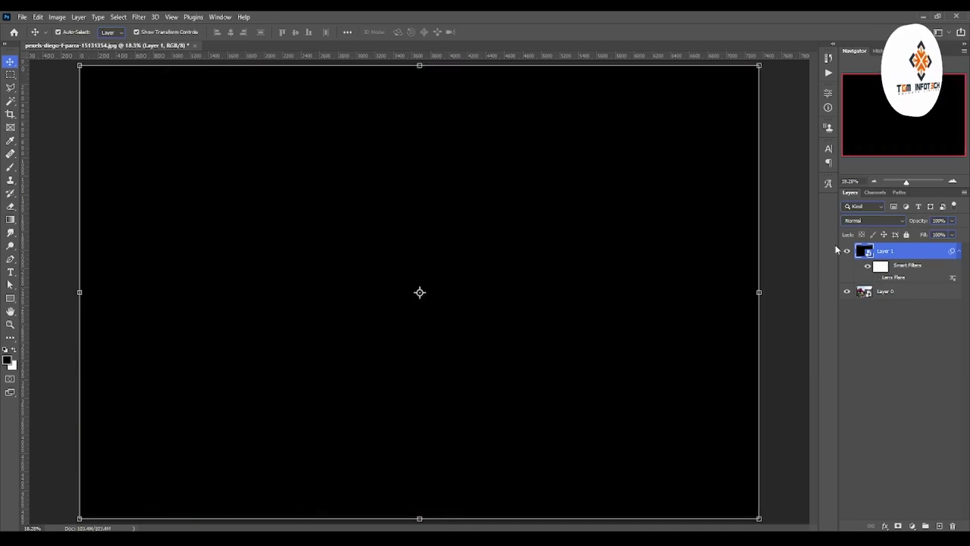
Hide Layer 1 so the garden photo shows, and select Layer 0
click(847, 251)
click(891, 294)
click(139, 17)
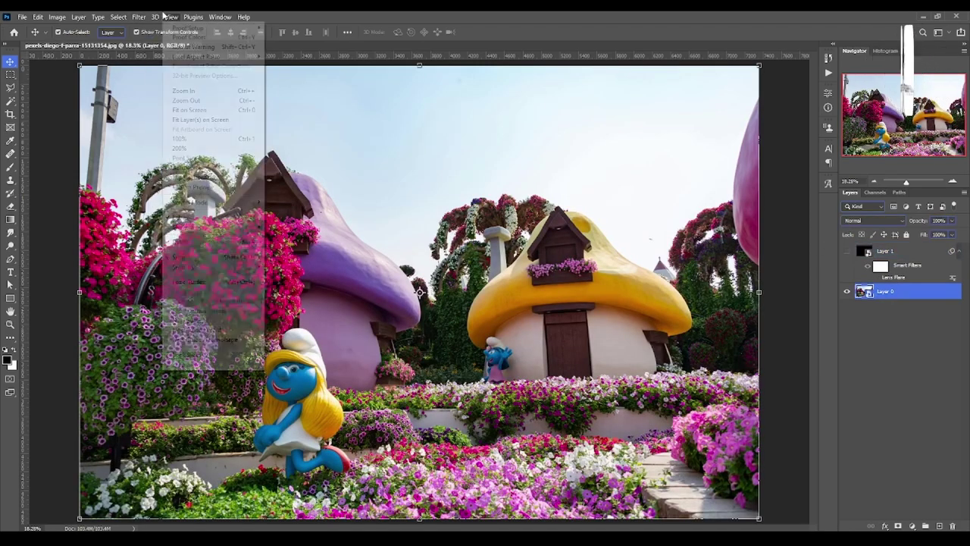
click(139, 16)
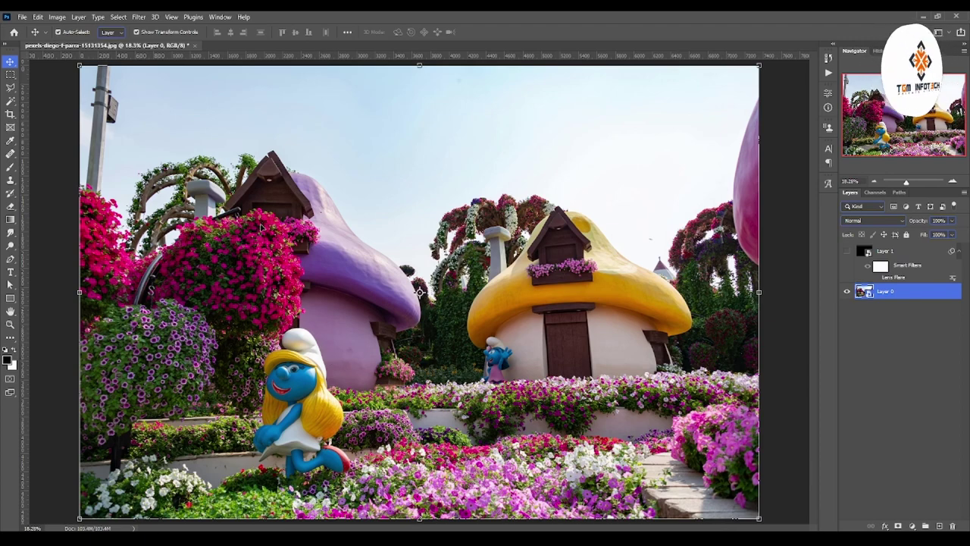
Apply a Lens Flare to Layer 0 at upper right with 177% brightness, then switch it off
click(139, 17)
mouse_move(150, 204)
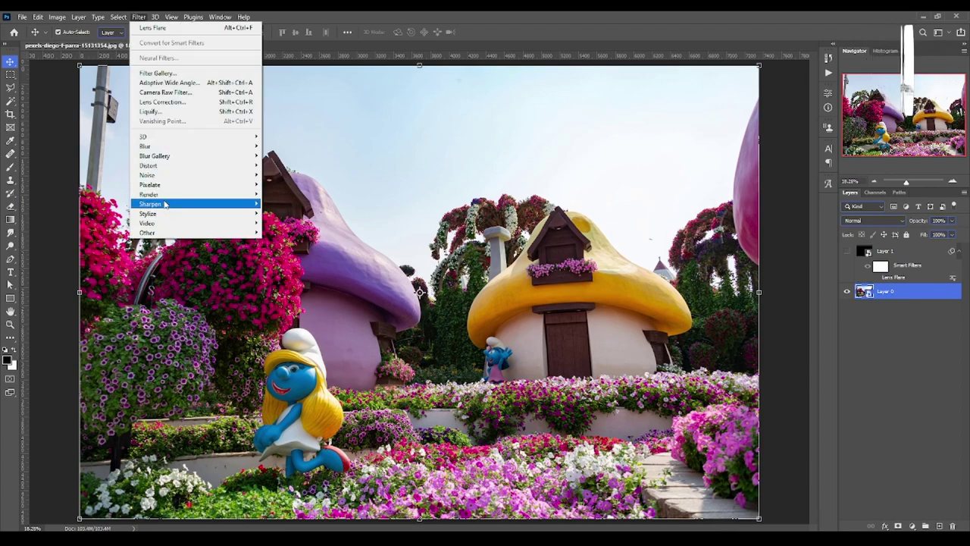
click(285, 257)
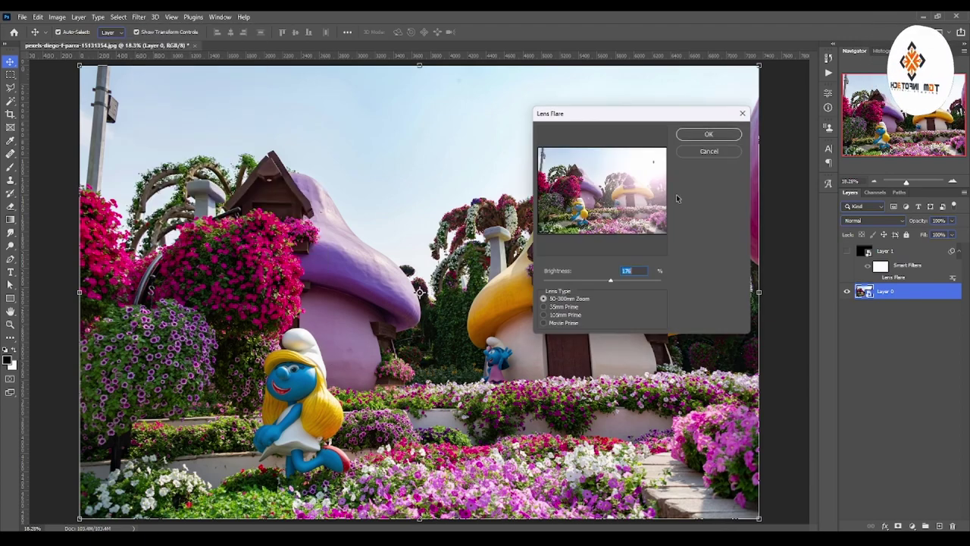
drag(637, 161, 658, 163)
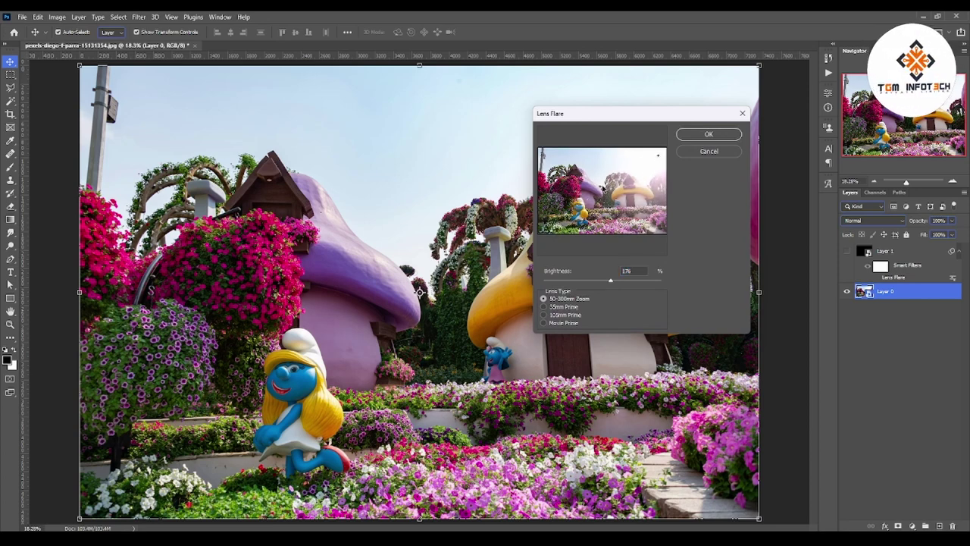
drag(610, 280, 619, 281)
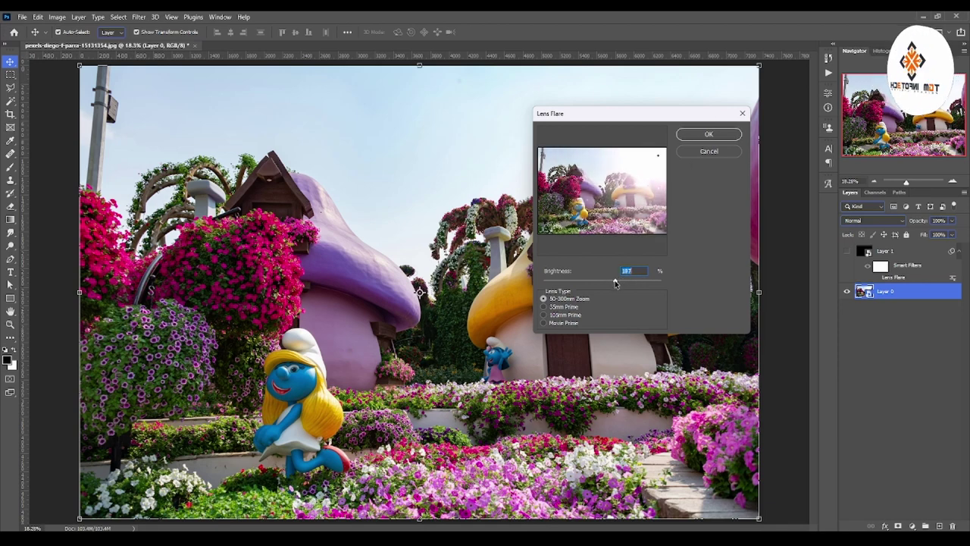
click(706, 136)
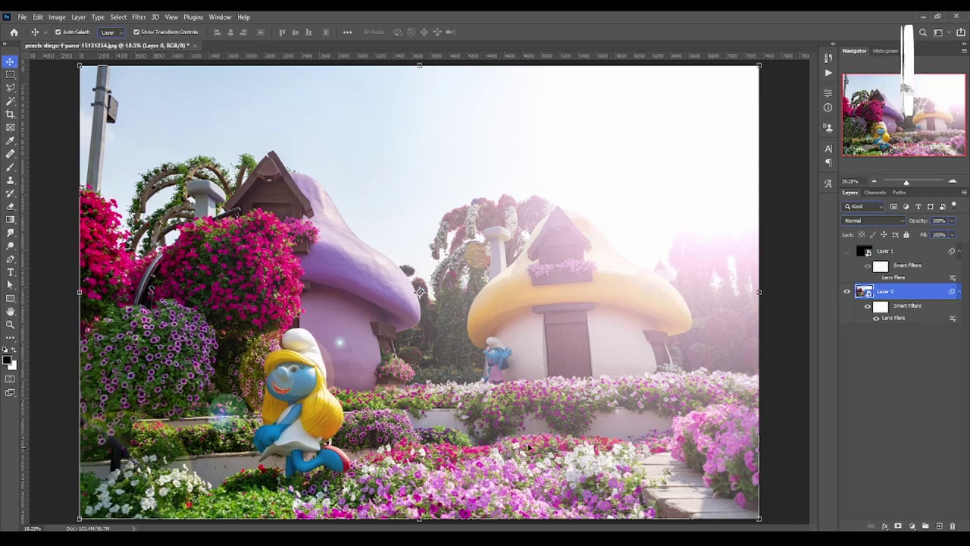
click(876, 319)
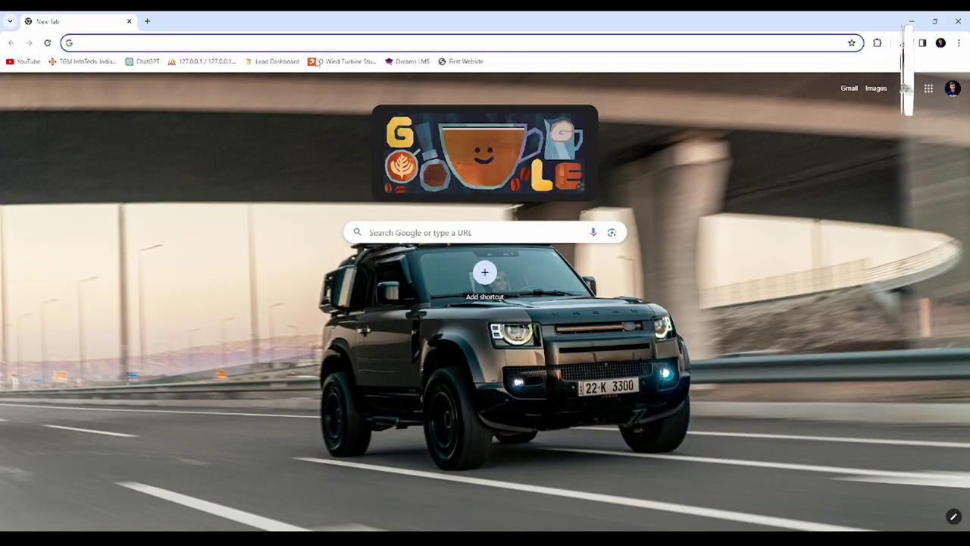
Search Google Images for 'lens flare'
click(318, 45)
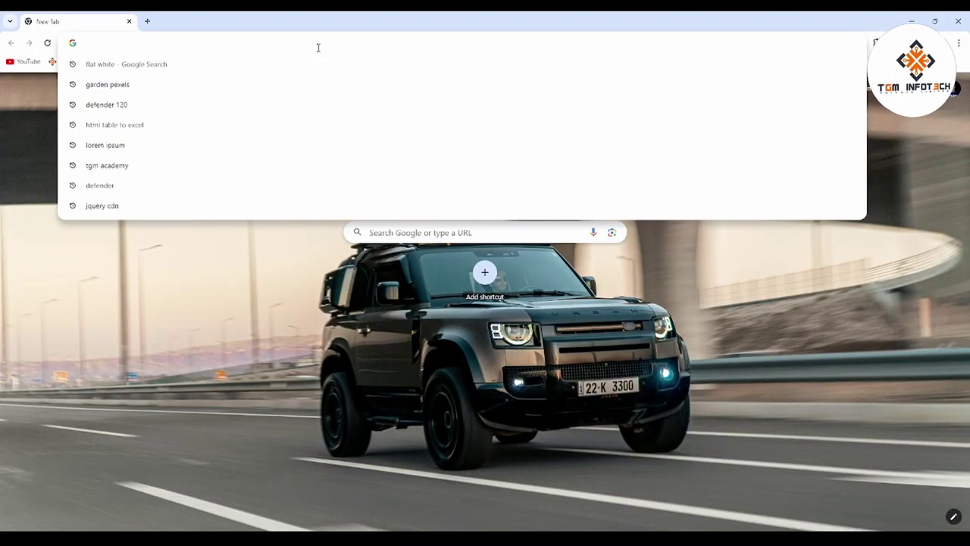
text(le)
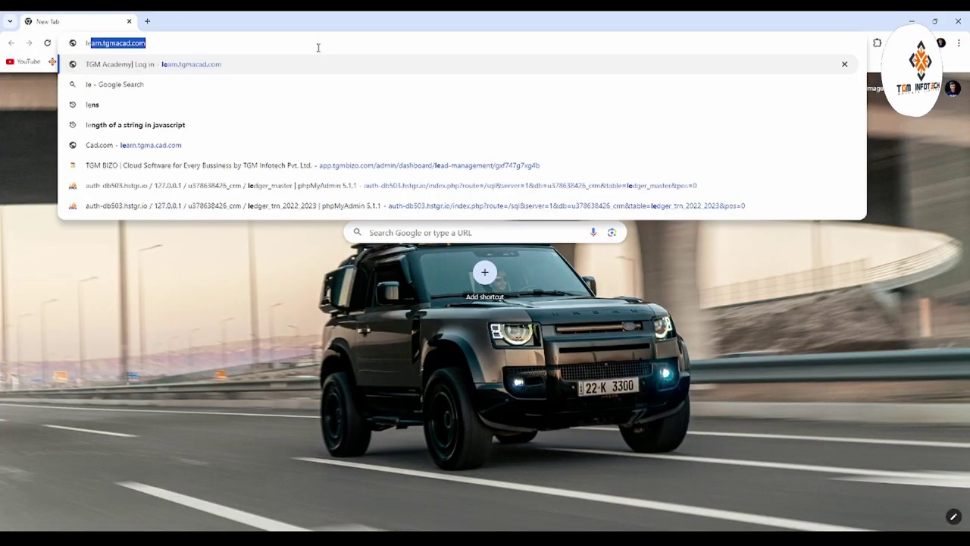
text(ns fl)
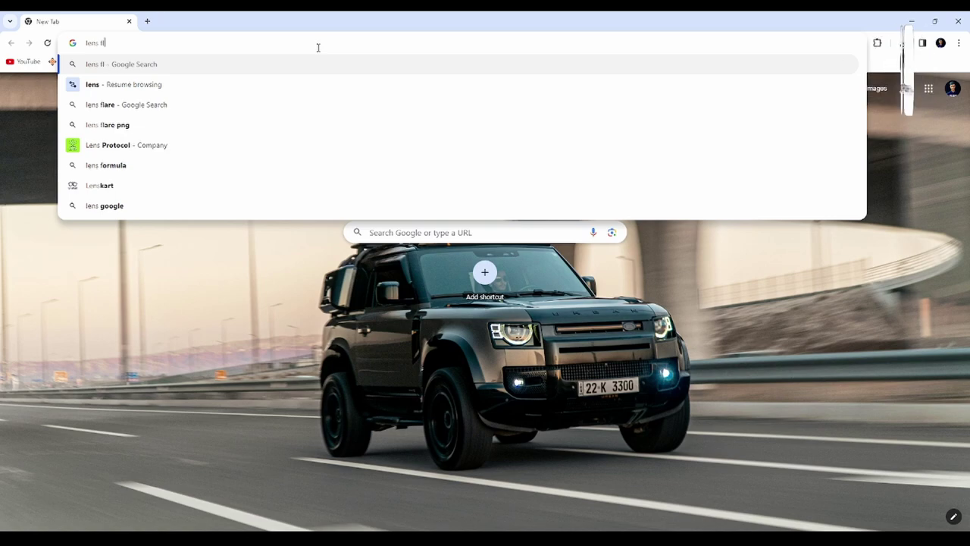
text(are)
key(Return)
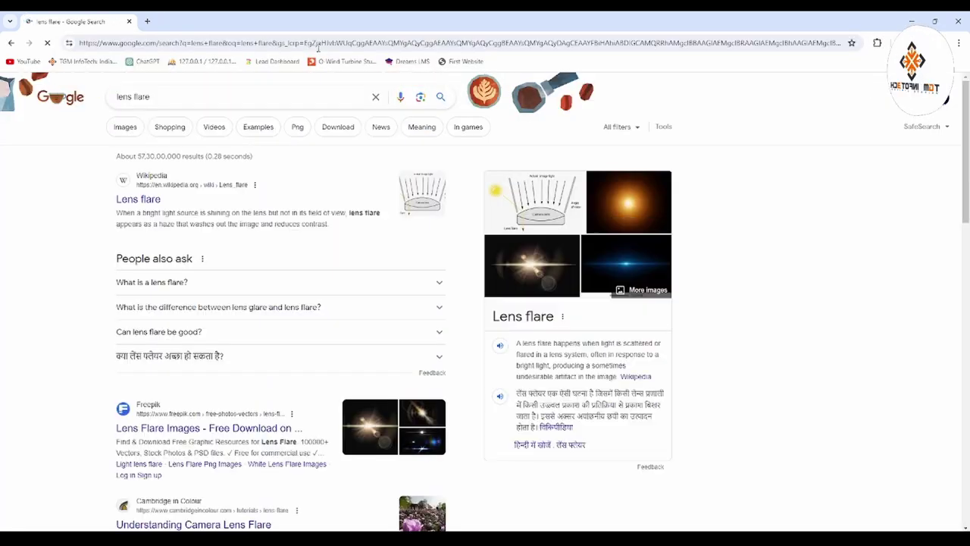
click(126, 128)
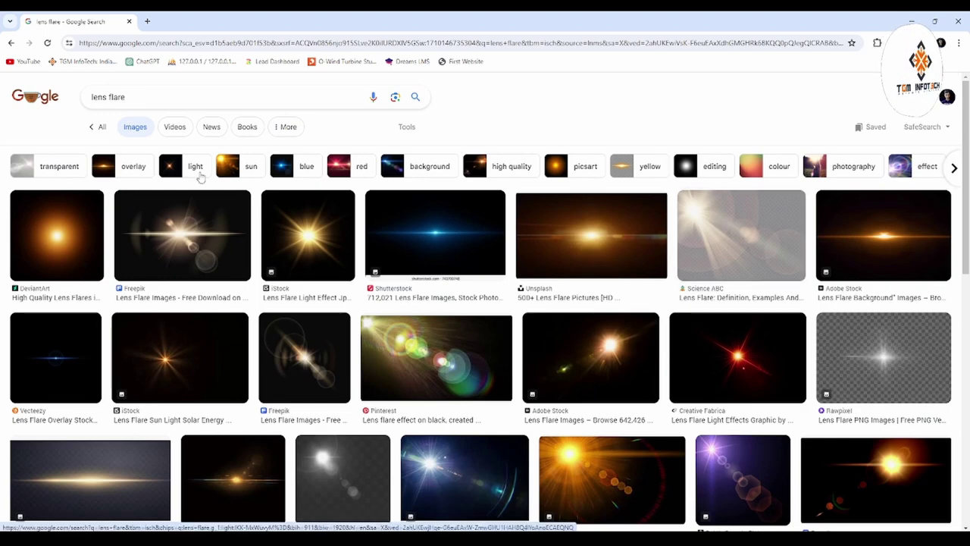
Copy the orange Pixabay lens-flare image from its preview
click(610, 447)
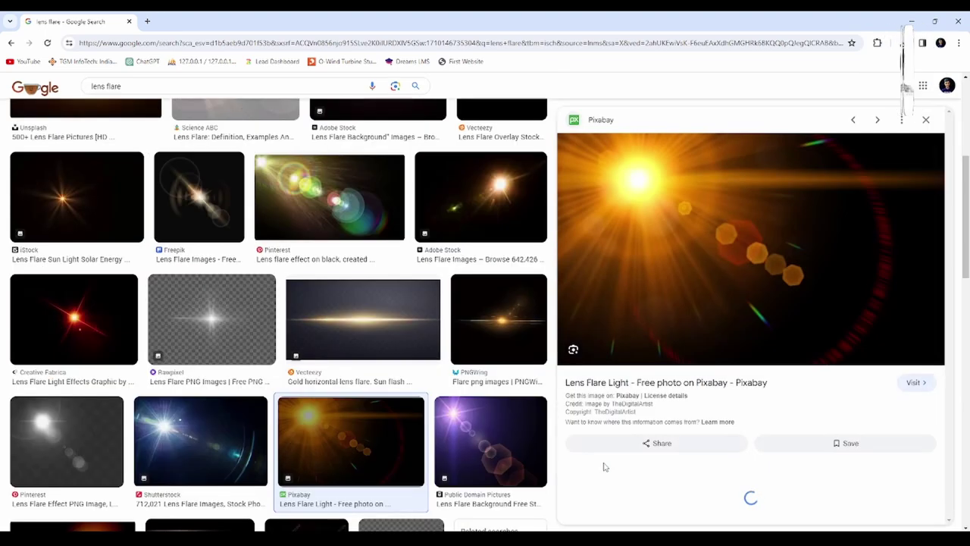
scroll(605, 462, up, 3)
right_click(637, 168)
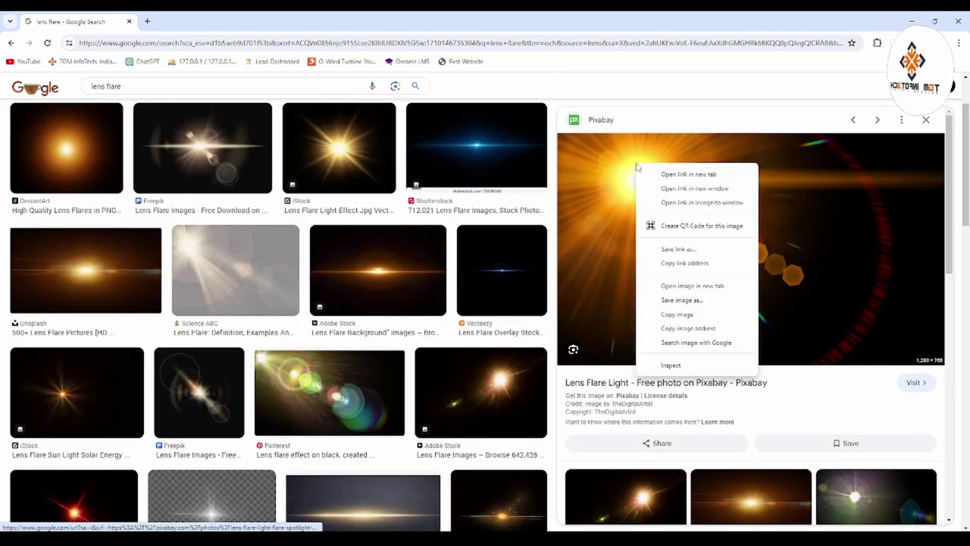
click(677, 314)
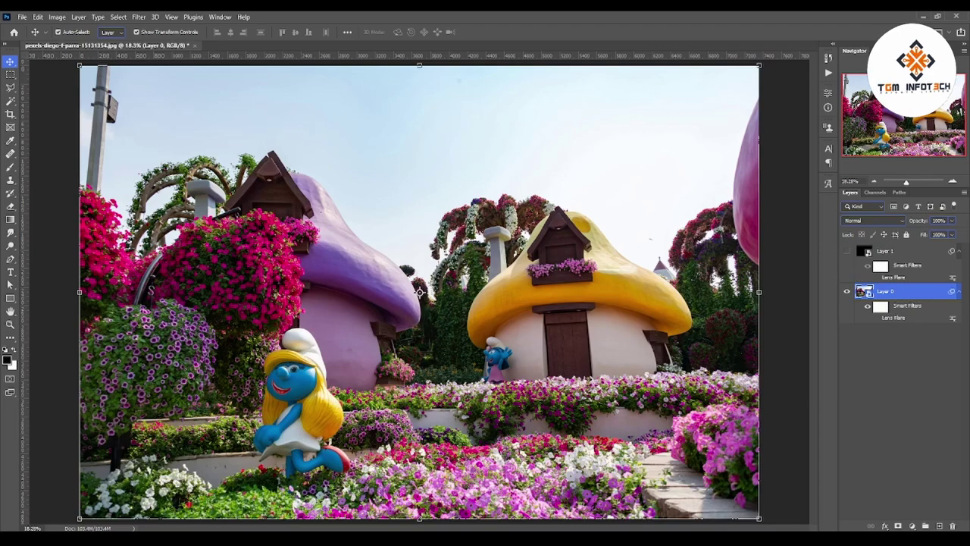
Paste the orange flare as Layer 2 and scale it to cover the whole canvas
key(ctrl+v)
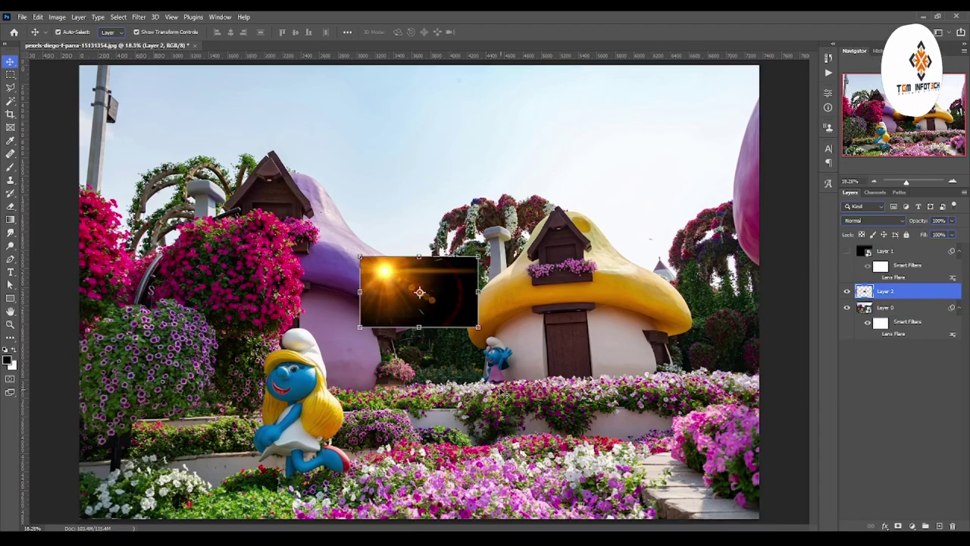
drag(479, 257, 682, 129)
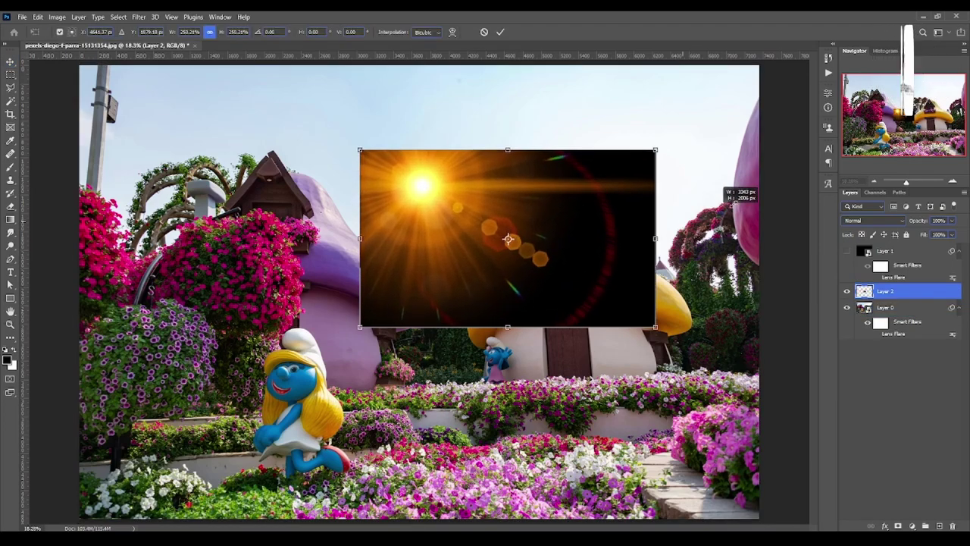
mouse_move(591, 220)
mouse_down()
mouse_move(306, 404)
mouse_move(346, 434)
mouse_up()
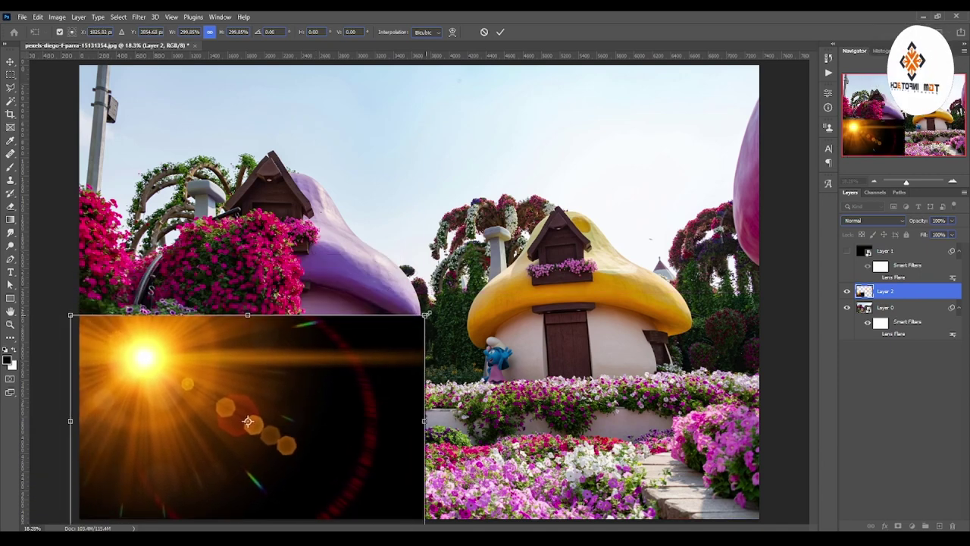
drag(423, 314, 829, 71)
drag(663, 204, 611, 225)
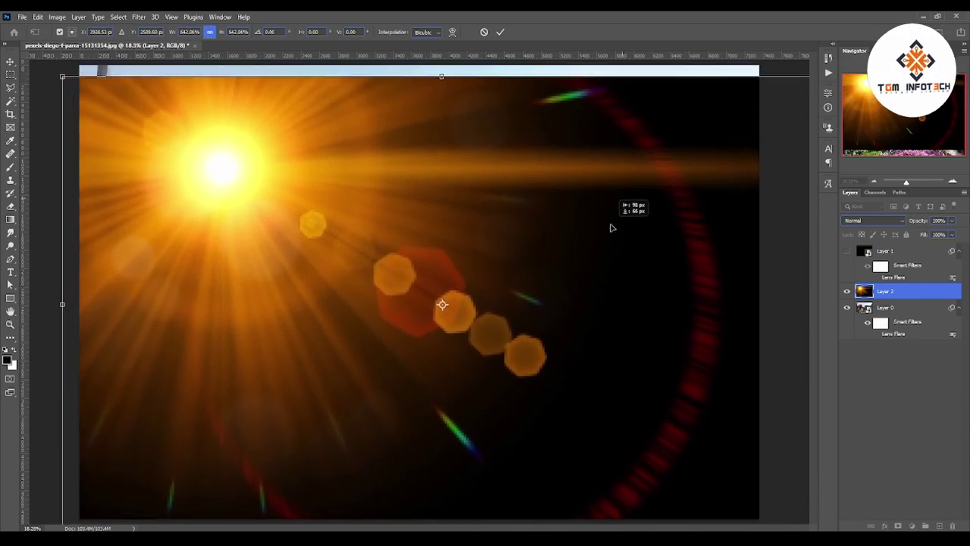
drag(440, 78, 441, 41)
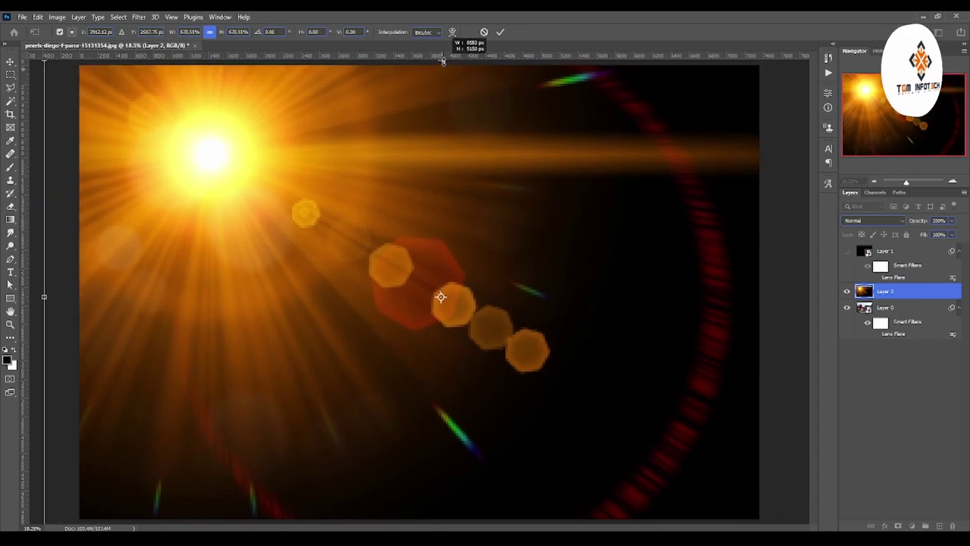
key(Return)
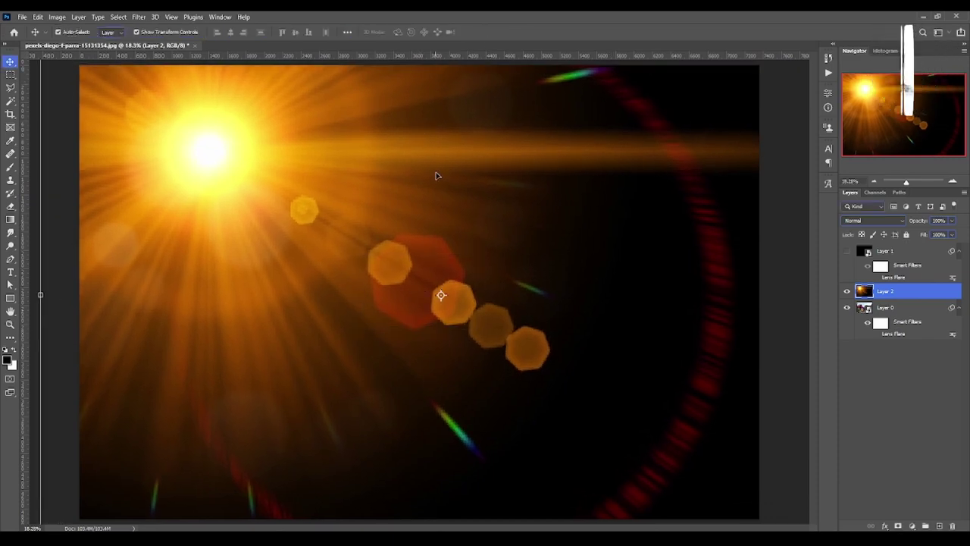
Flip Layer 2 horizontally so its bright sun sits at the upper right
right_click(437, 174)
click(438, 180)
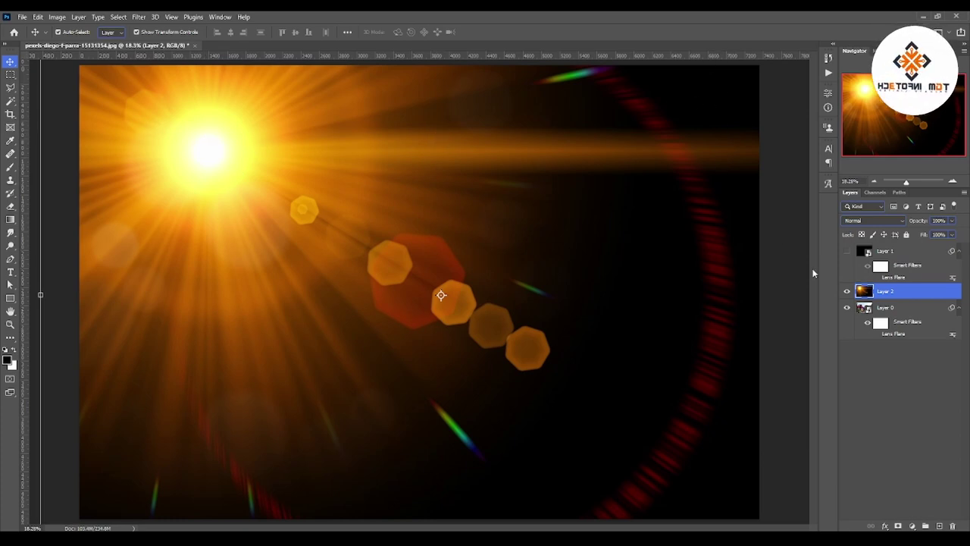
key(ctrl+t)
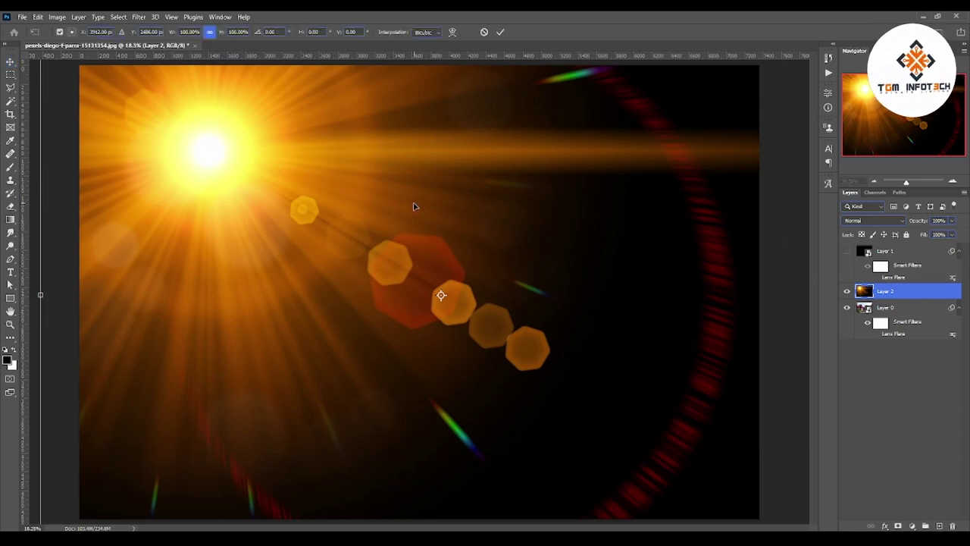
right_click(416, 206)
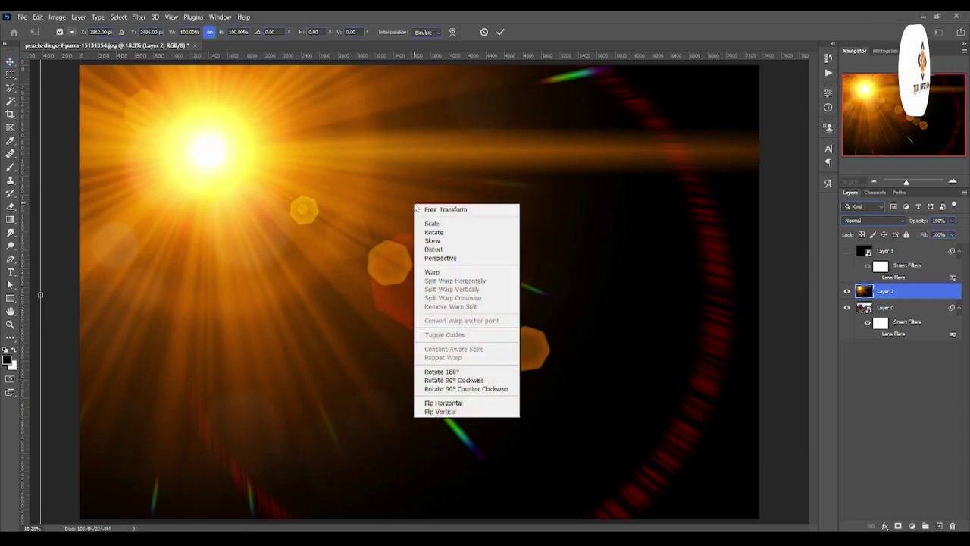
click(478, 405)
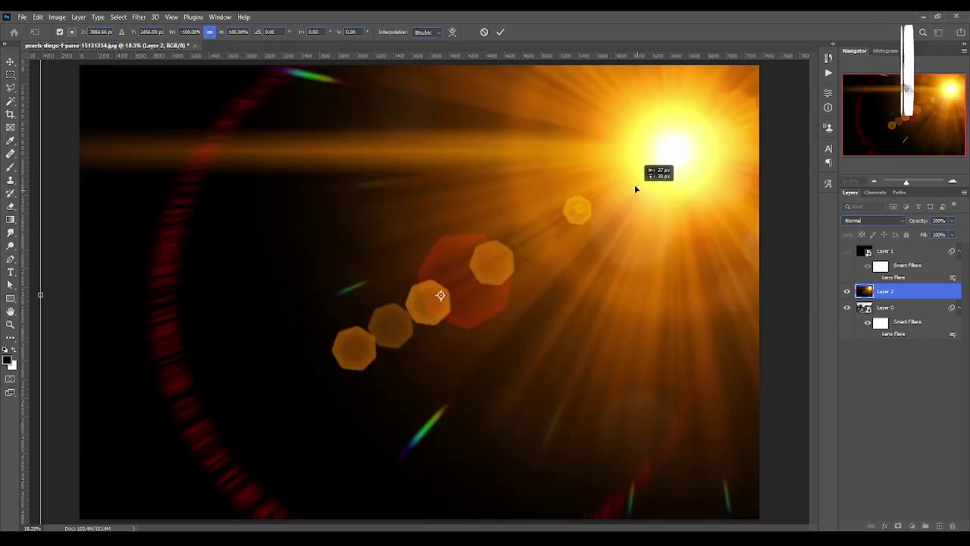
drag(635, 189, 621, 197)
key(Return)
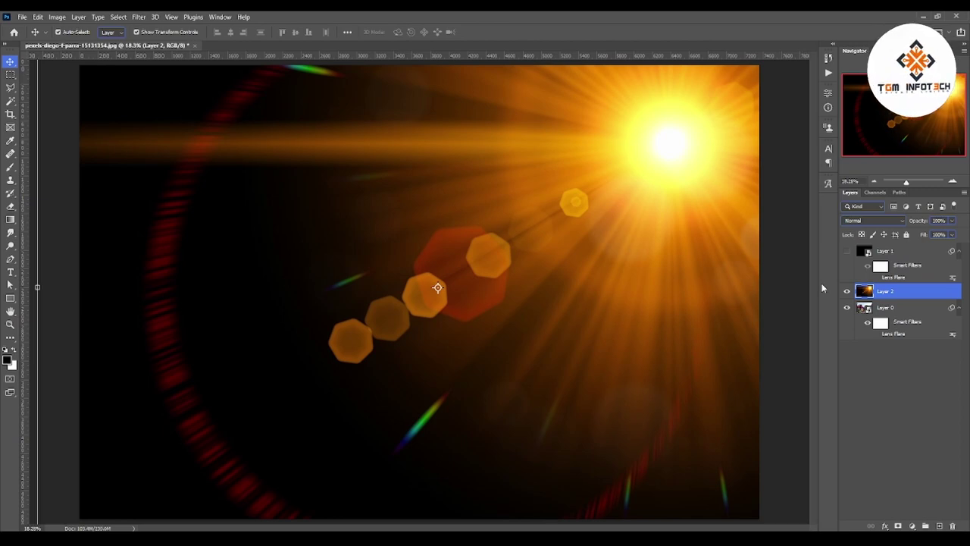
Set Layer 2 to Screen blend mode, compare it hidden and shown, and nudge the glow
click(866, 220)
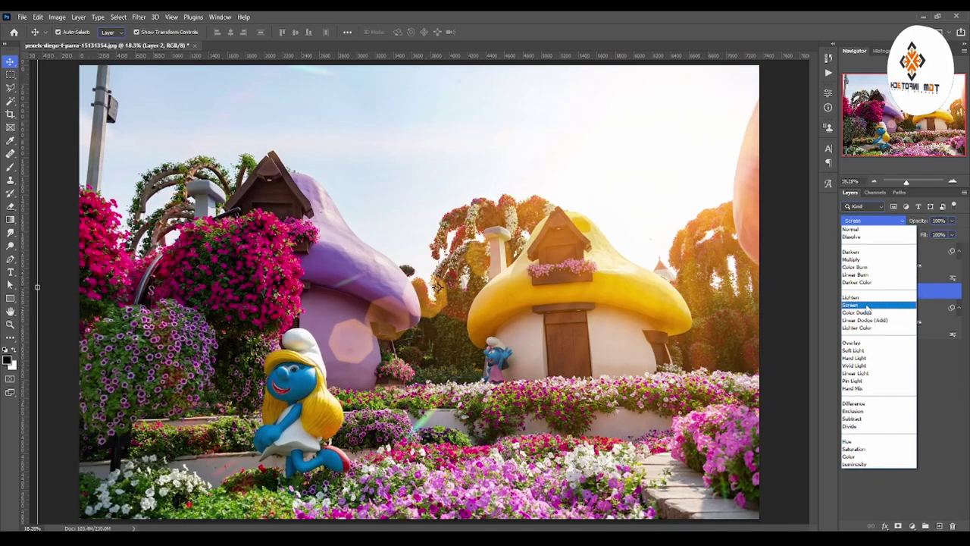
click(867, 305)
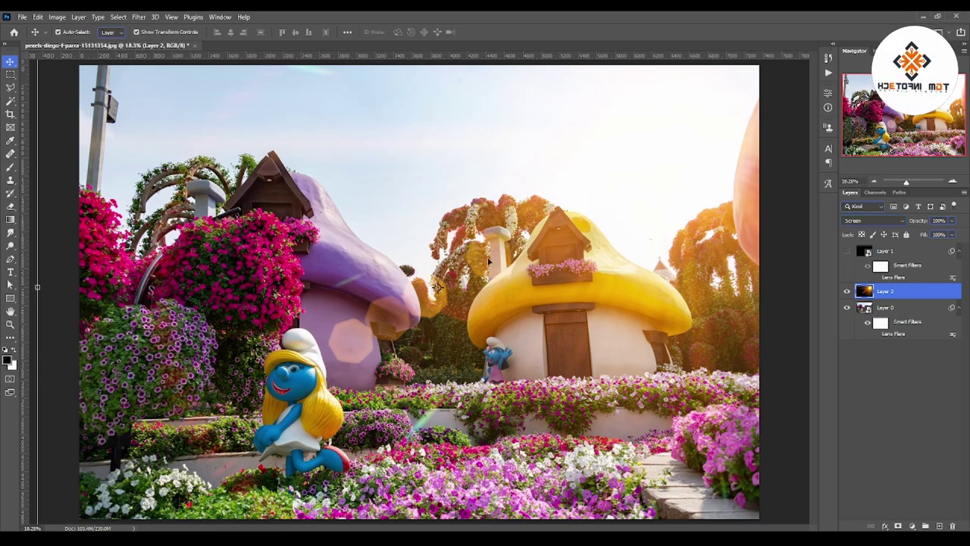
click(847, 291)
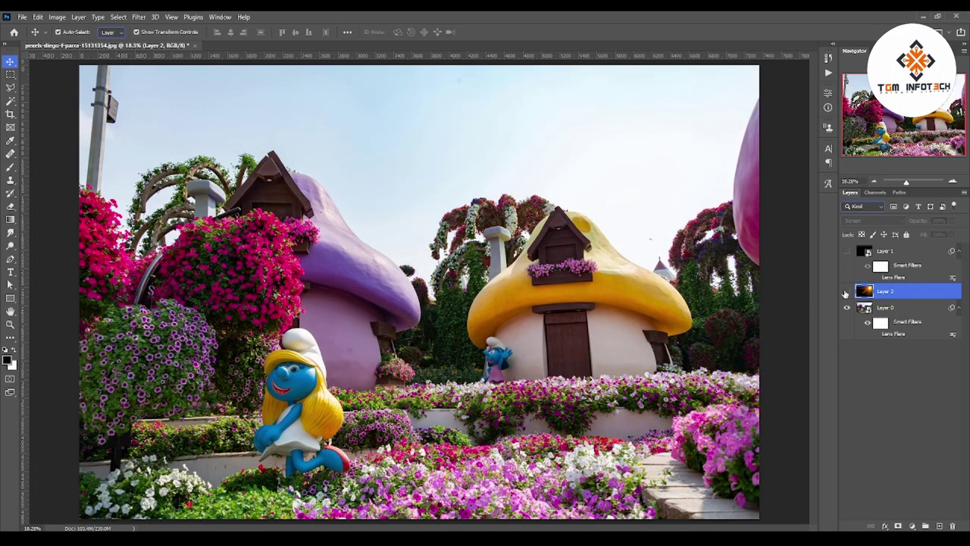
click(847, 291)
click(847, 291)
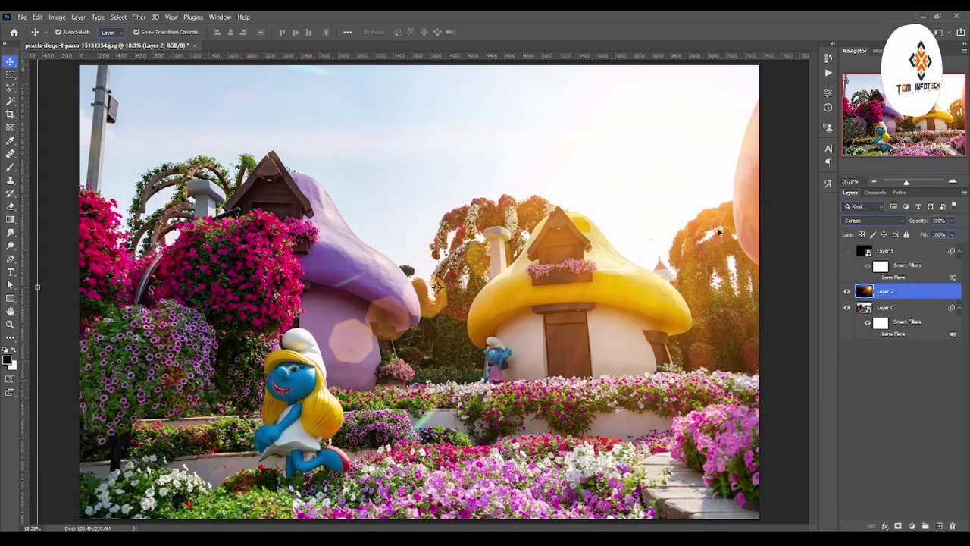
mouse_move(685, 134)
mouse_down()
mouse_move(587, 151)
mouse_move(660, 150)
mouse_move(649, 148)
mouse_up()
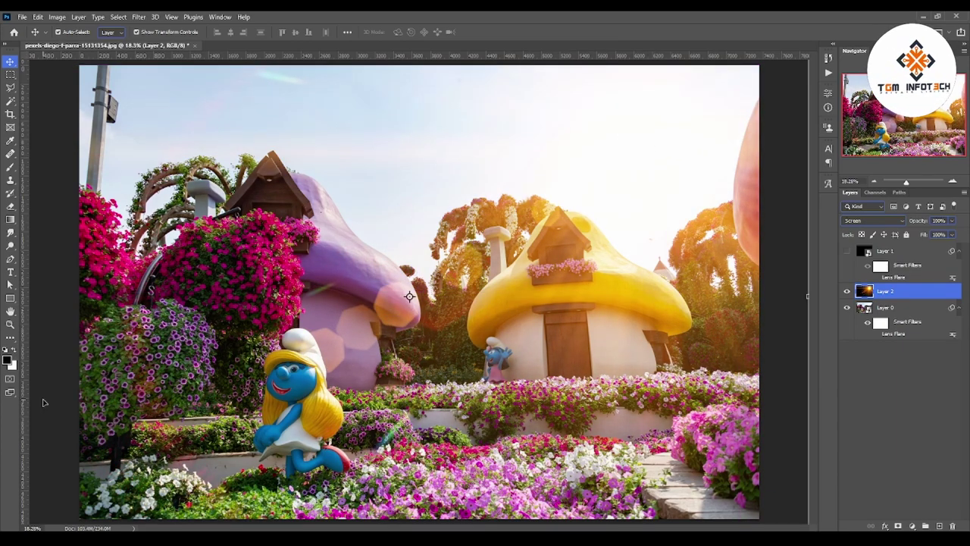
Duplicate the flare layer as Layer 2 copy to double the orange glow
click(10, 324)
mouse_move(405, 323)
mouse_down()
mouse_move(292, 341)
mouse_move(386, 323)
mouse_up()
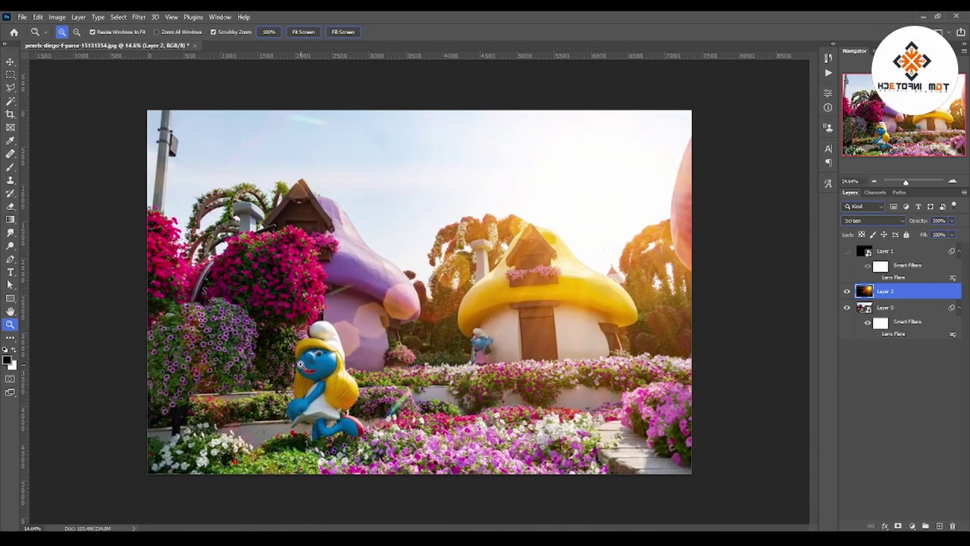
key(ctrl+j)
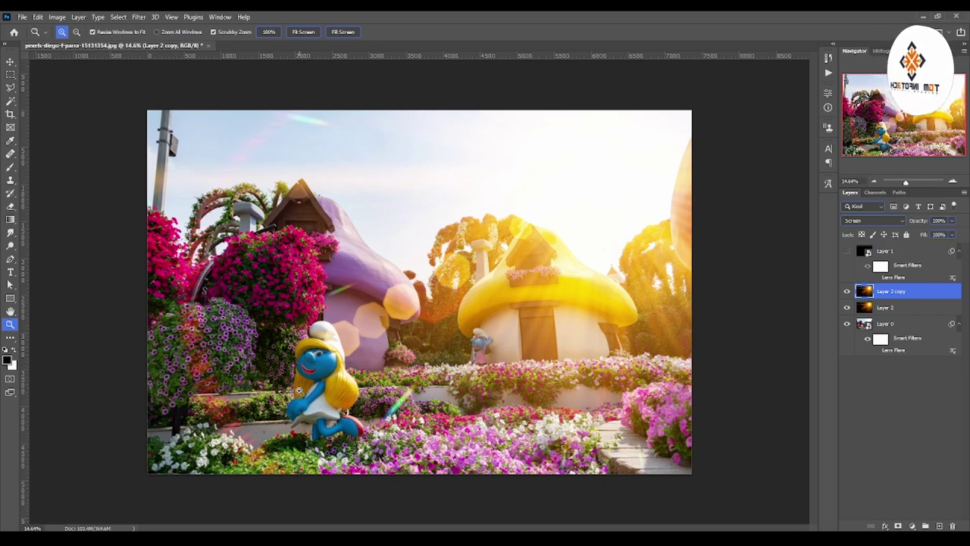
drag(554, 334, 535, 327)
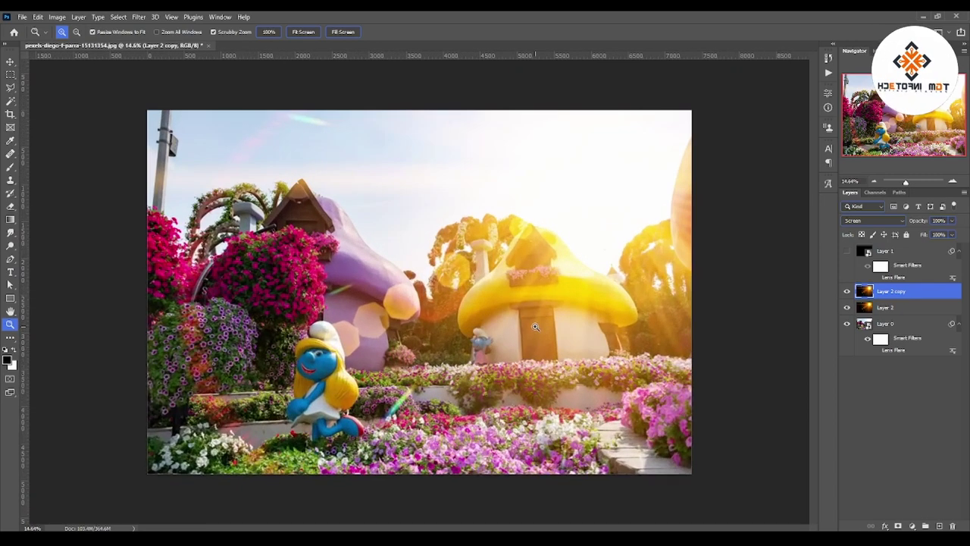